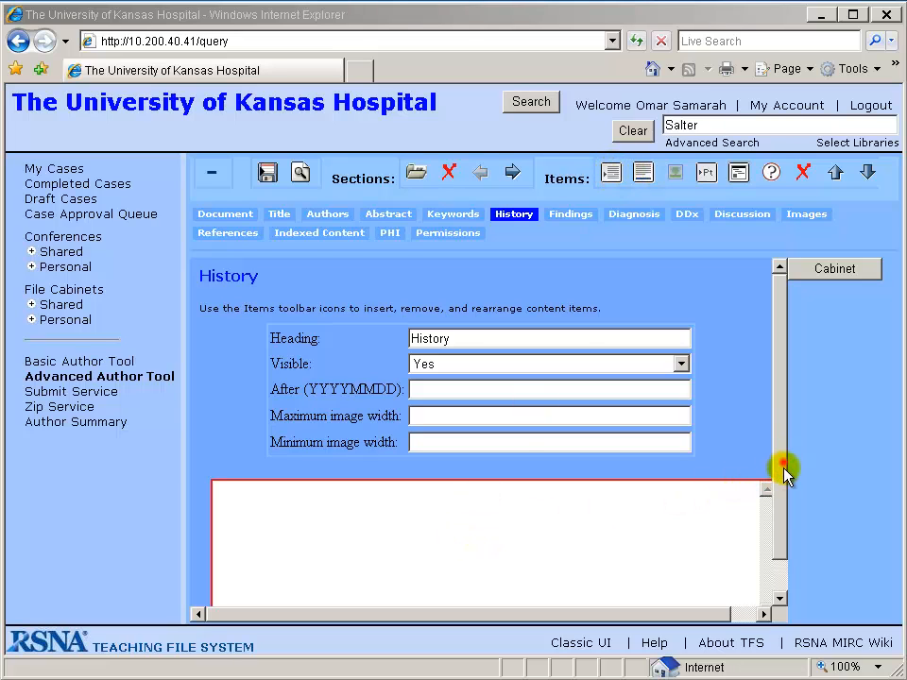
# Remove the empty text item from the History section
pyautogui.moveTo(783, 465); pyautogui.dragTo(789, 439)
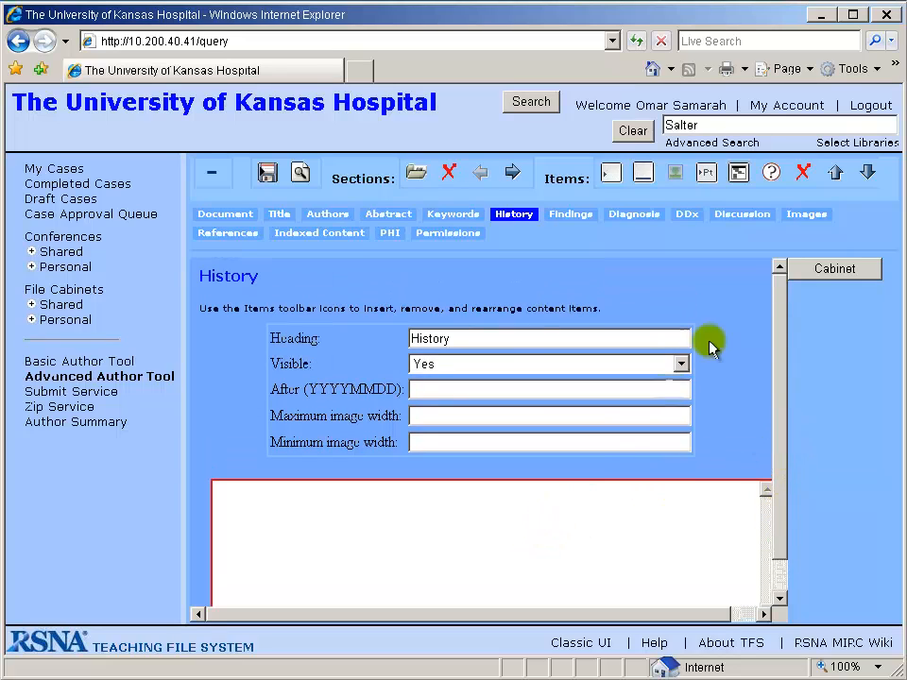
pyautogui.click(803, 172)
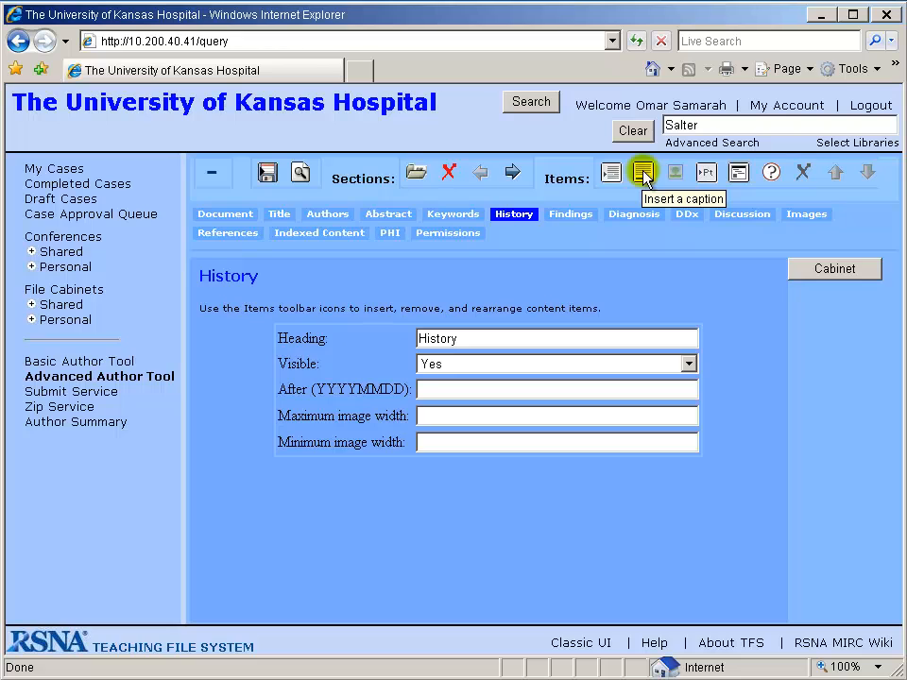
# Insert a caption item in the History section reading 'My Caption'
pyautogui.click(643, 173)
pyautogui.click(784, 406)
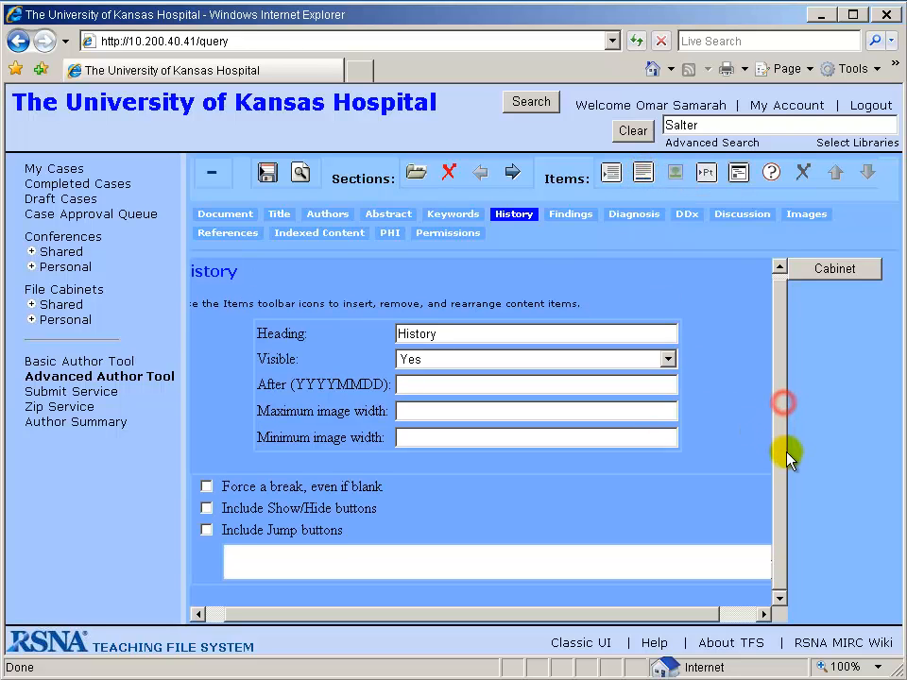
pyautogui.click(247, 557)
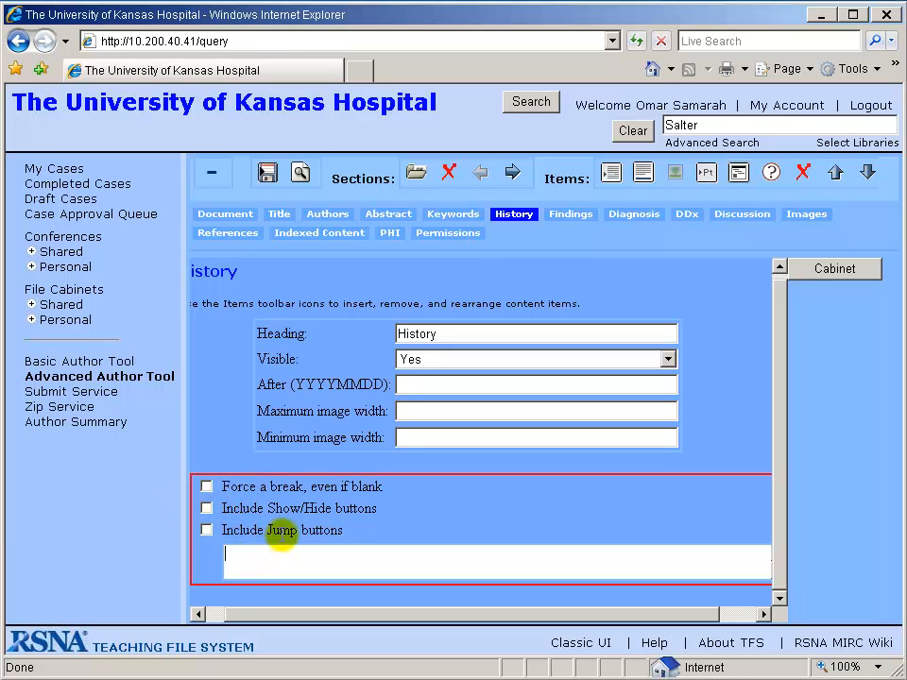
pyautogui.write('My Caption')
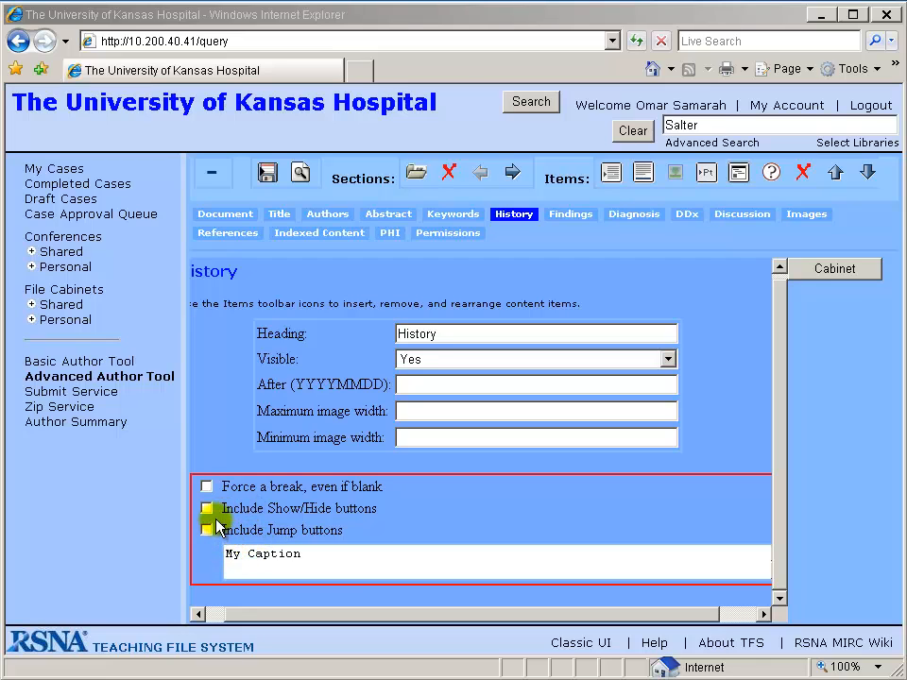
# Enable Include Show/Hide buttons and Include Jump buttons for the caption, then remove the caption item
pyautogui.click(207, 509)
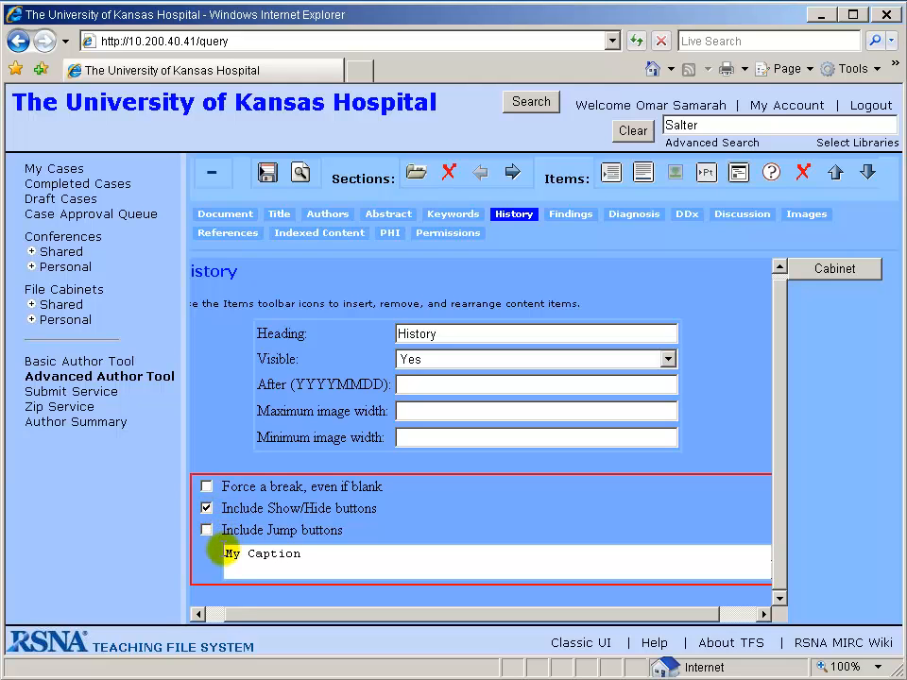
pyautogui.click(206, 530)
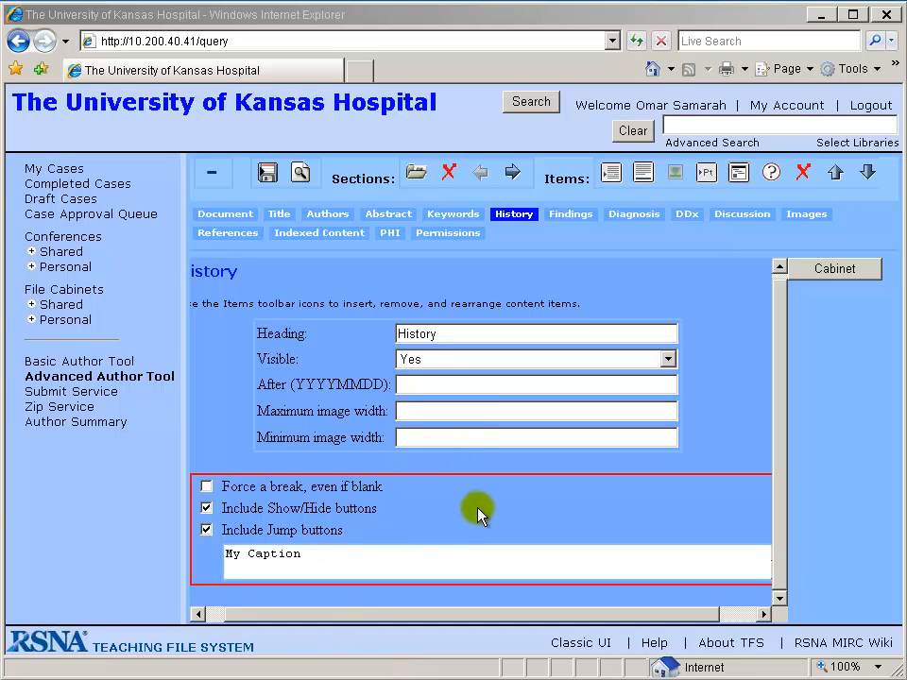
pyautogui.click(803, 174)
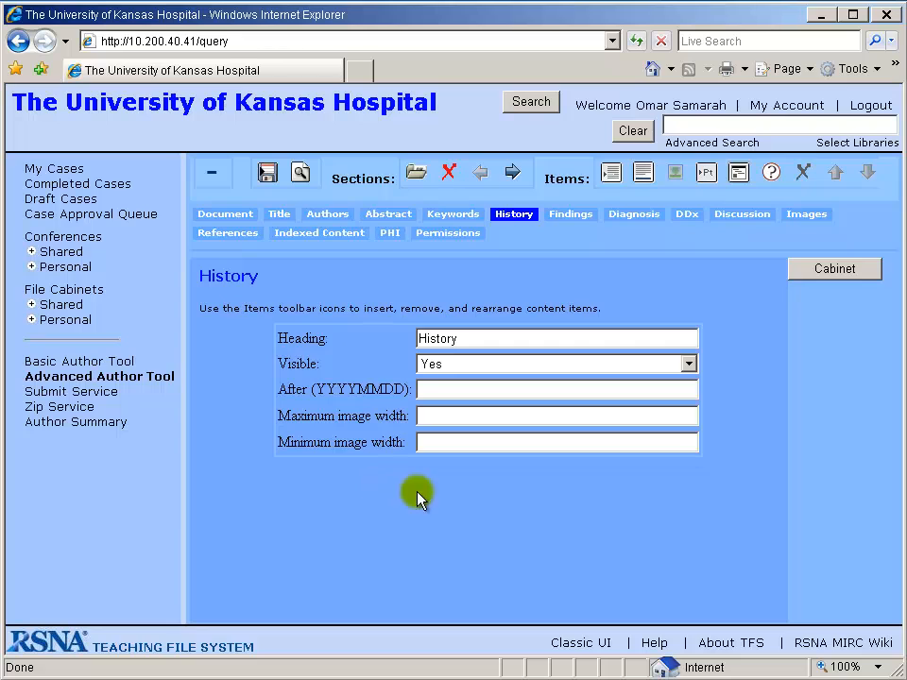
# Open the personal file cabinet Test_Case_Images to load its images beside the editor
pyautogui.click(832, 274)
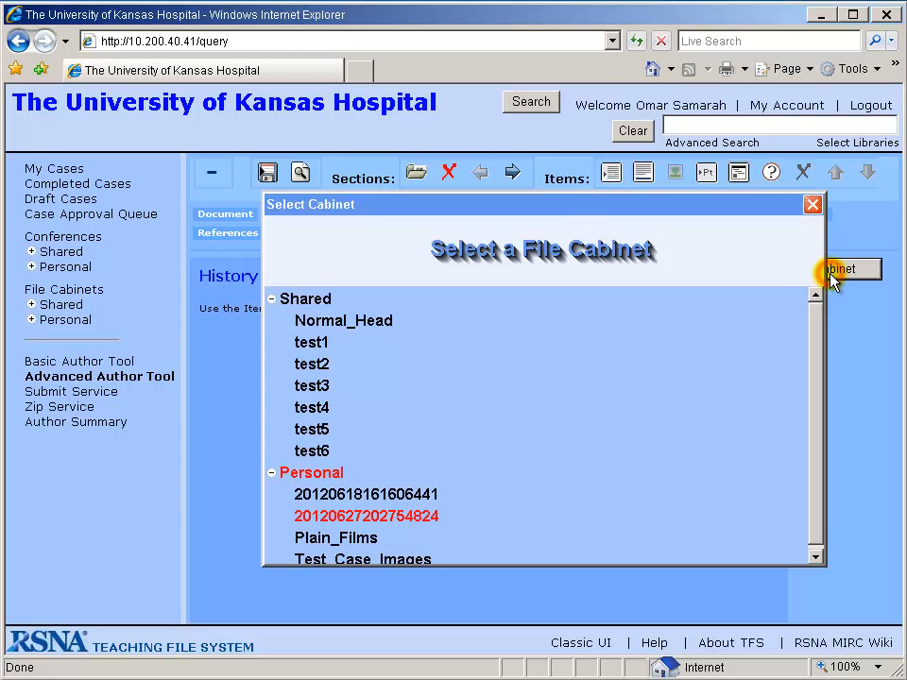
pyautogui.click(813, 329)
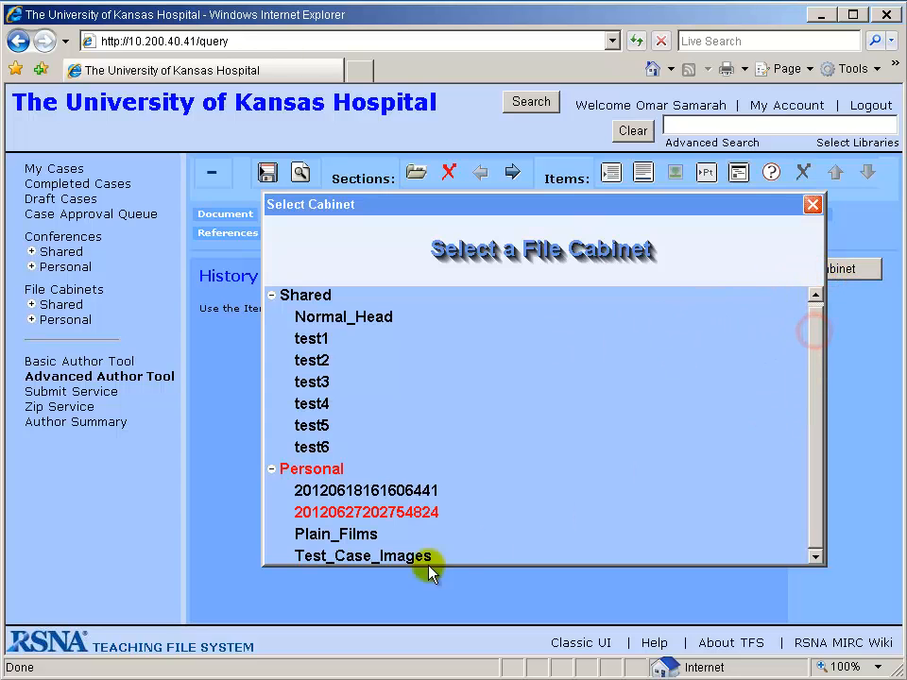
pyautogui.click(380, 554)
pyautogui.click(813, 205)
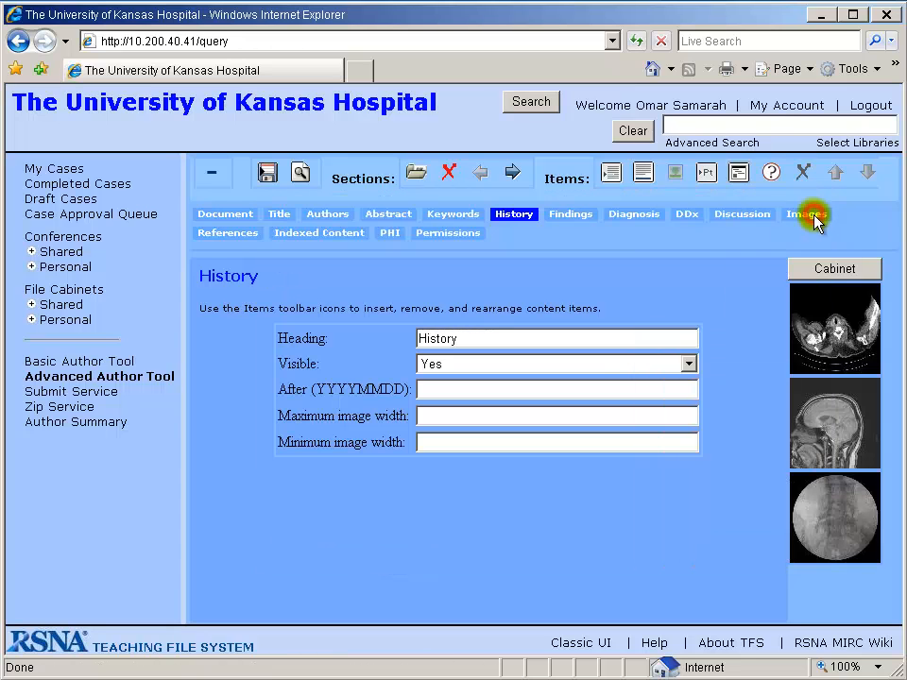
# Select the MRI and CT images in the cabinet and insert them into the History section
pyautogui.click(844, 423)
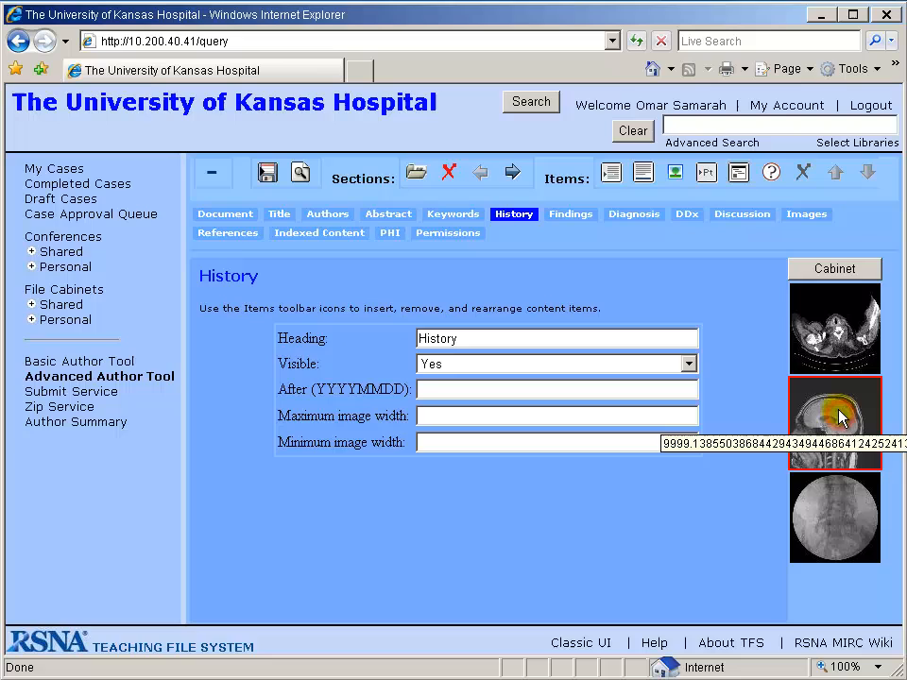
pyautogui.click(847, 342)
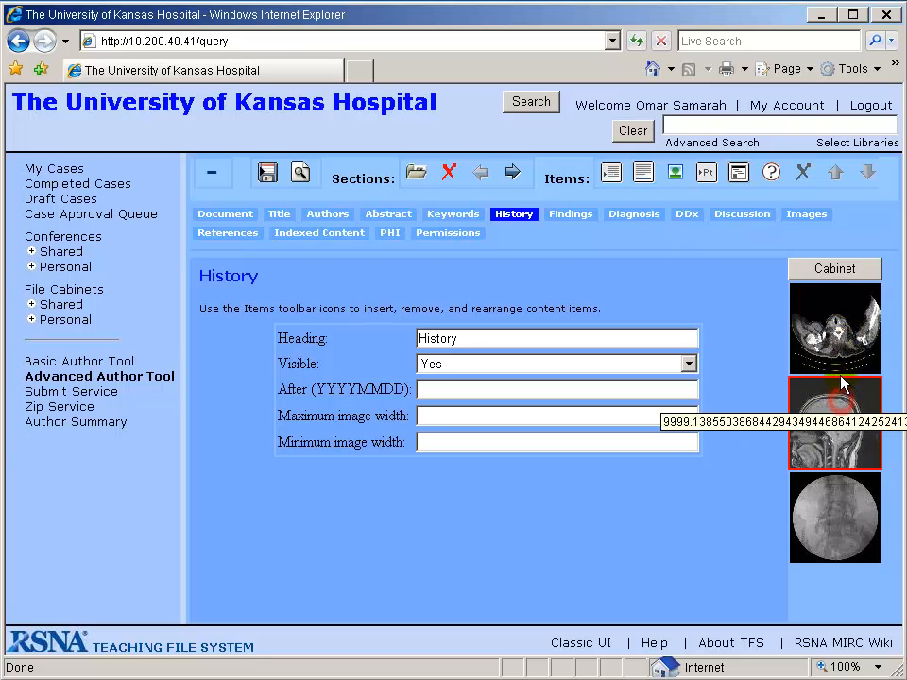
pyautogui.click(838, 342)
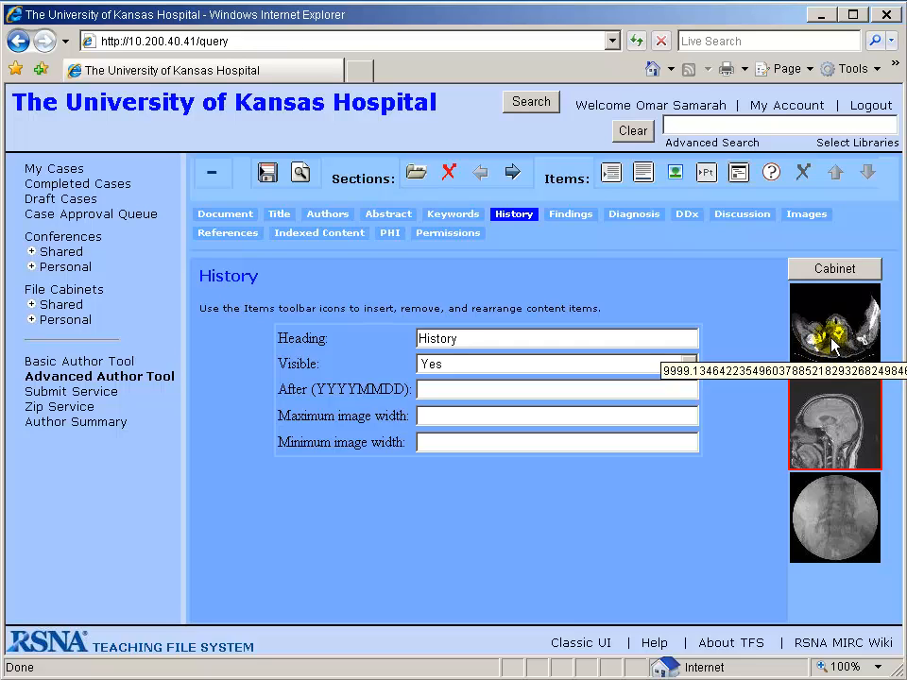
pyautogui.click(837, 314)
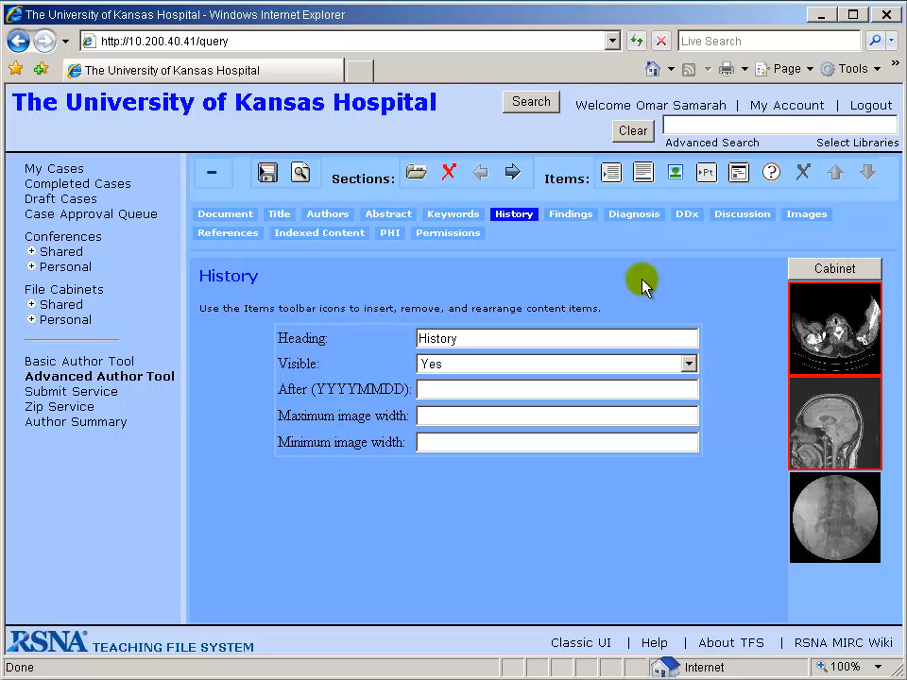
pyautogui.click(675, 172)
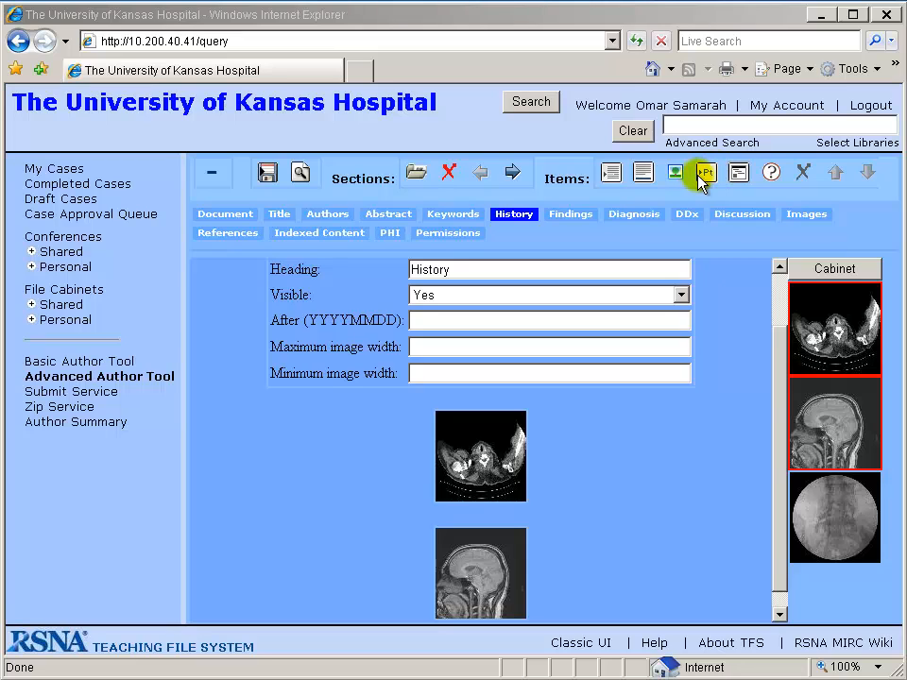
# Remove both inserted images from the History section one at a time
pyautogui.click(489, 499)
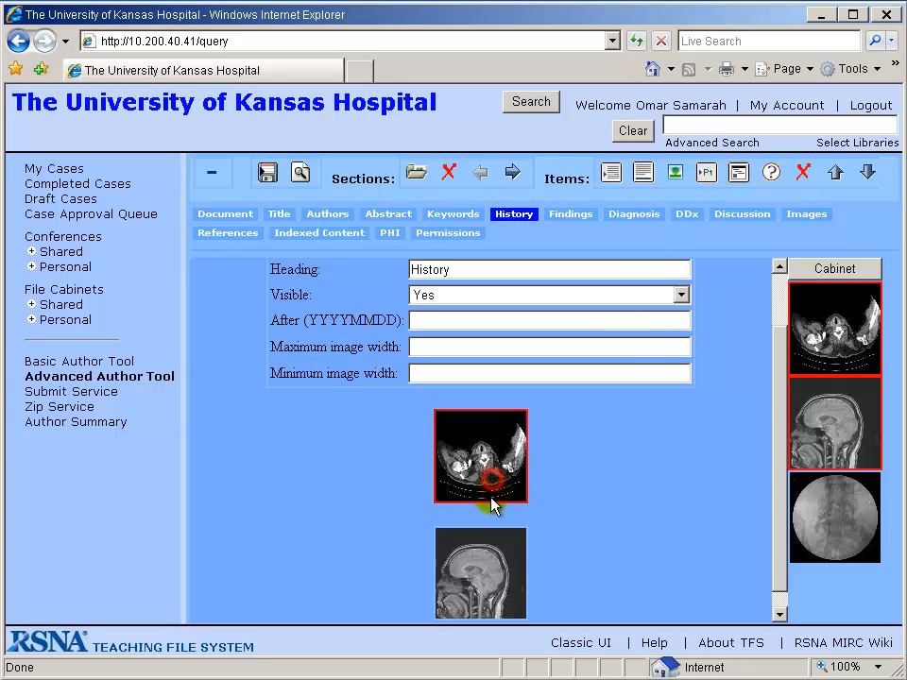
pyautogui.click(801, 172)
pyautogui.click(519, 492)
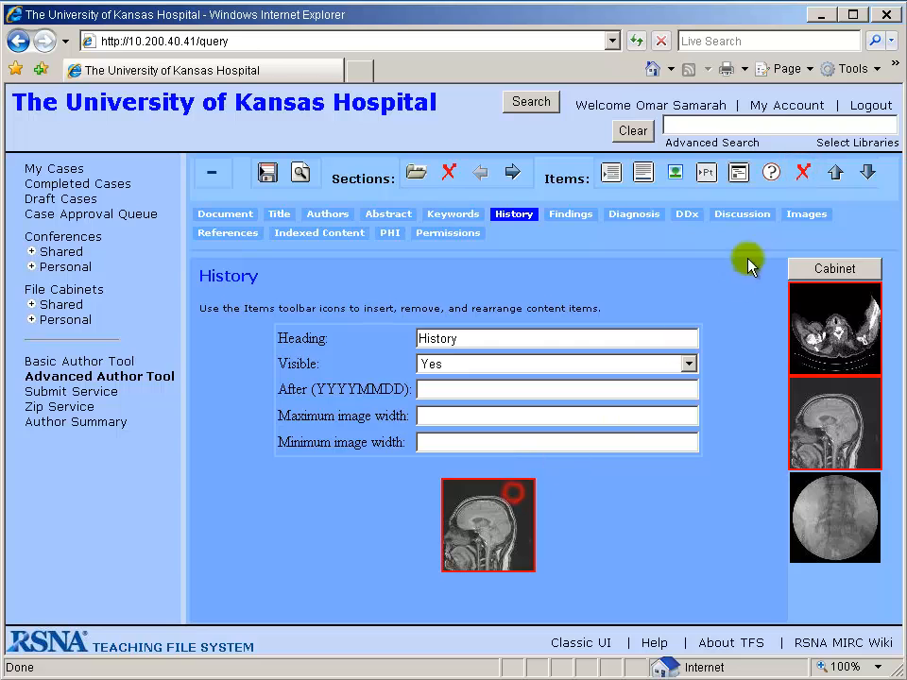
pyautogui.click(802, 172)
# Insert a patient item and fill in the patient's name, ID and MRN
pyautogui.click(706, 172)
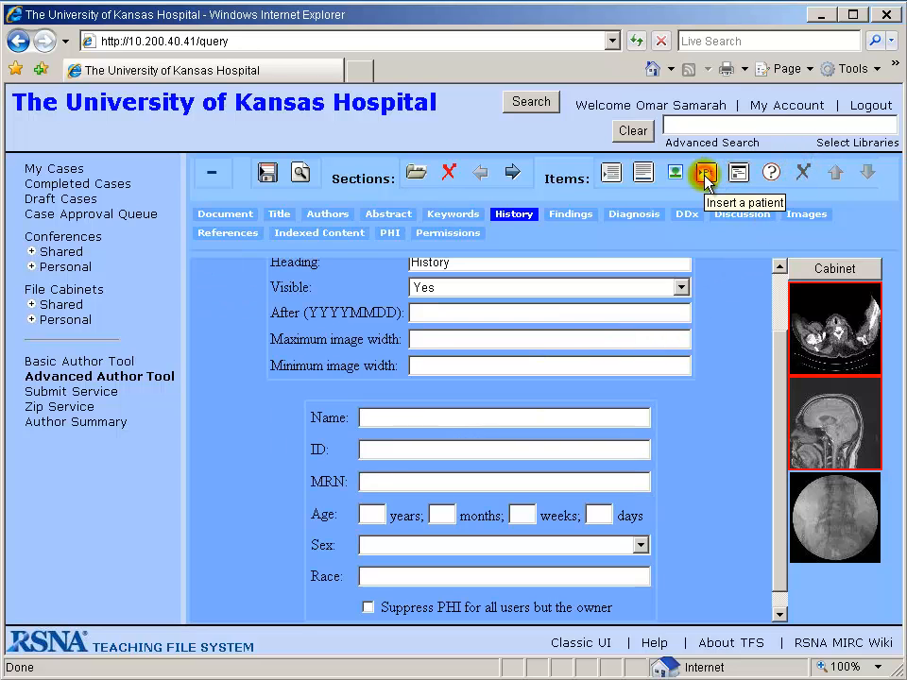
pyautogui.click(780, 357)
pyautogui.click(431, 397)
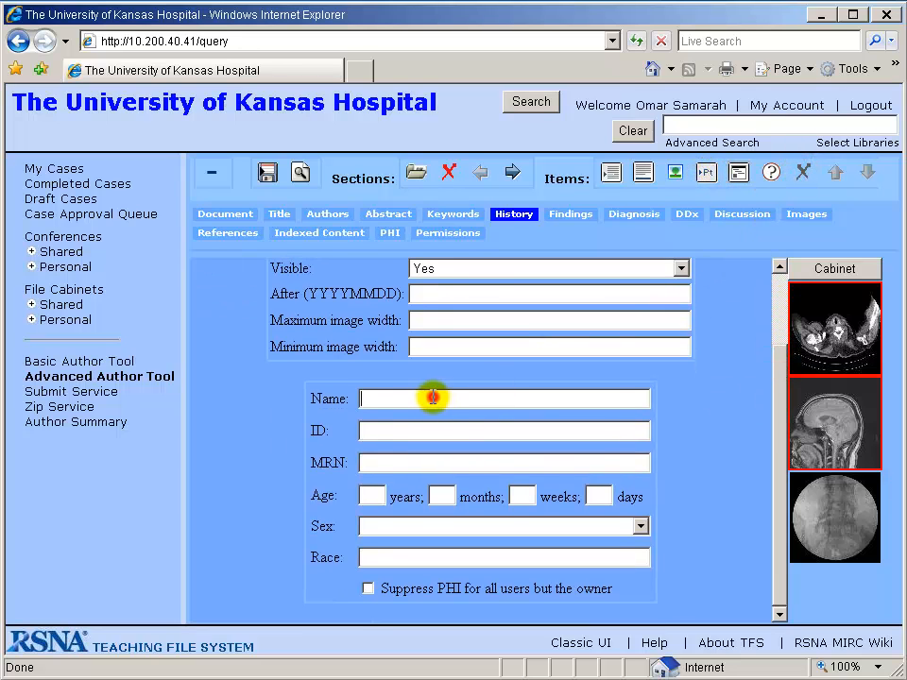
pyautogui.write('John Doe')
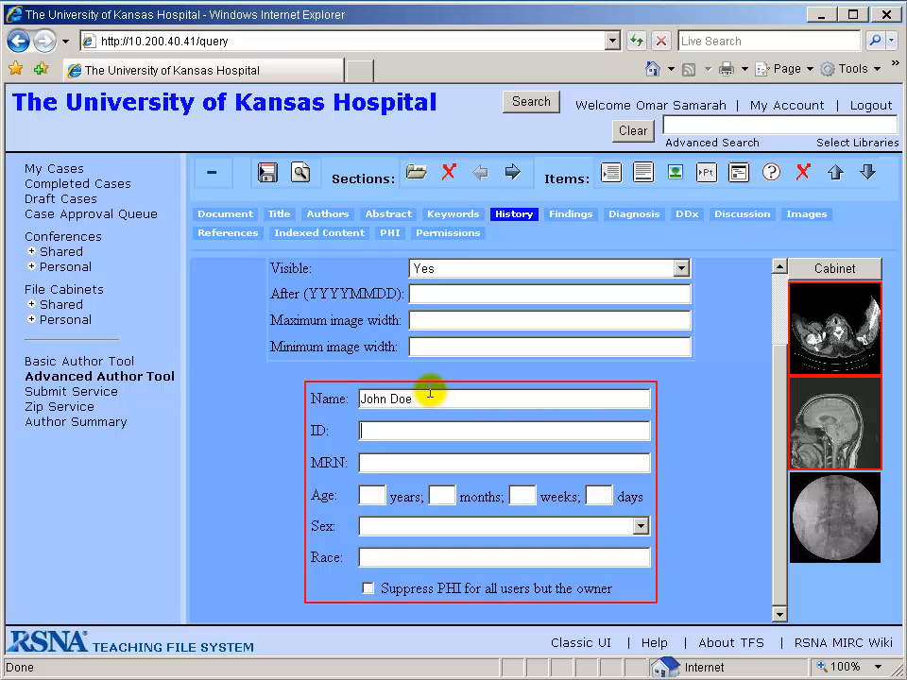
pyautogui.write('123456781234567')
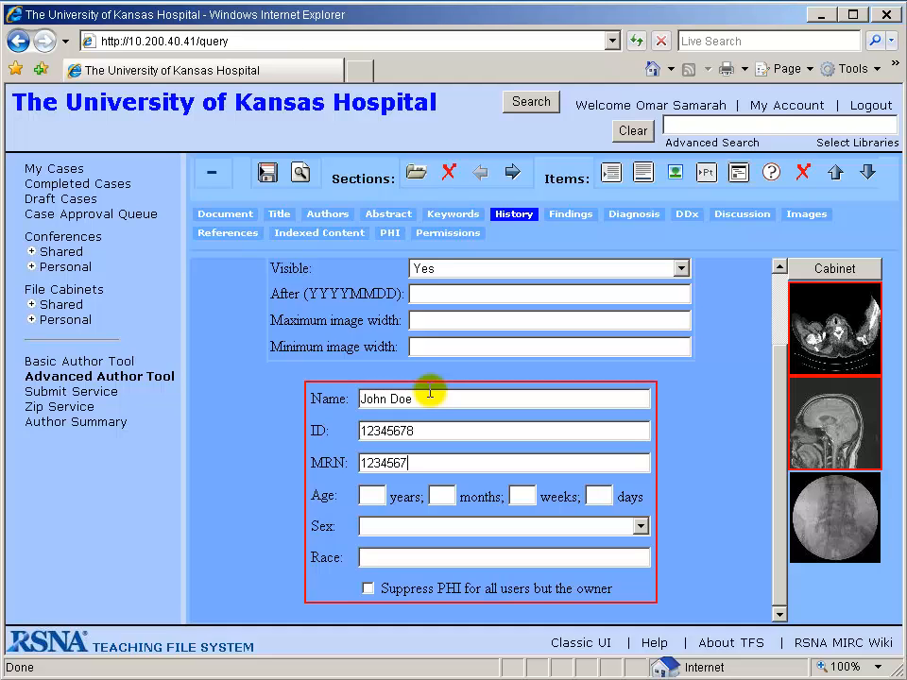
pyautogui.write('50')
# Set the patient's age to 50 years, 0 months, 0 weeks, 0 days, sex to male and race to Caucasian
pyautogui.press('Tab')
pyautogui.write('0')
pyautogui.press('Tab')
pyautogui.write('00')
pyautogui.press('Tab')
pyautogui.press('m')
pyautogui.press('Tab')
pyautogui.write('Caucasian')
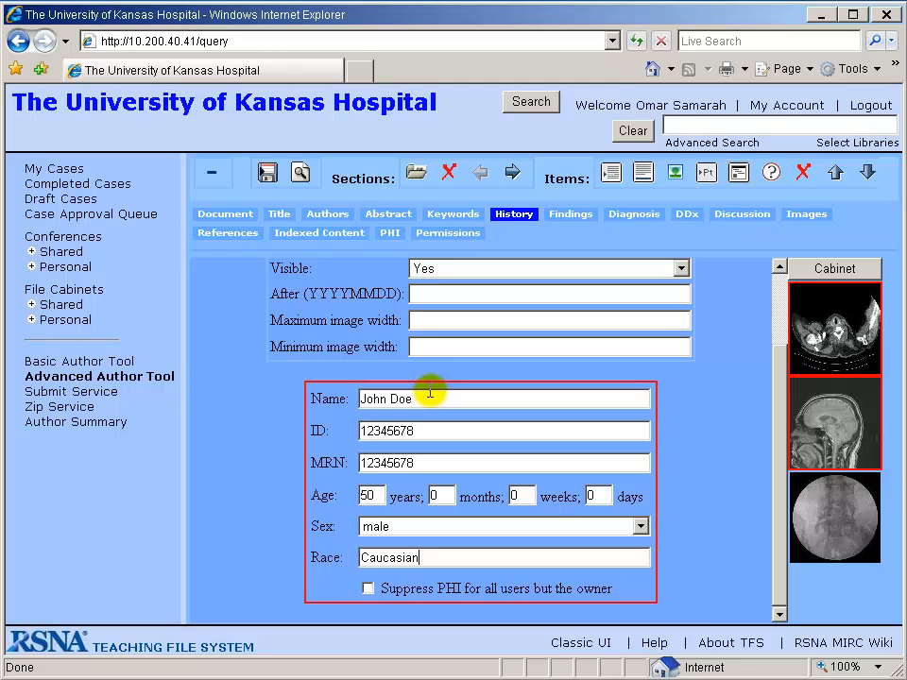
# Enable Suppress PHI for all users but the owner, then remove the patient item
pyautogui.click(368, 587)
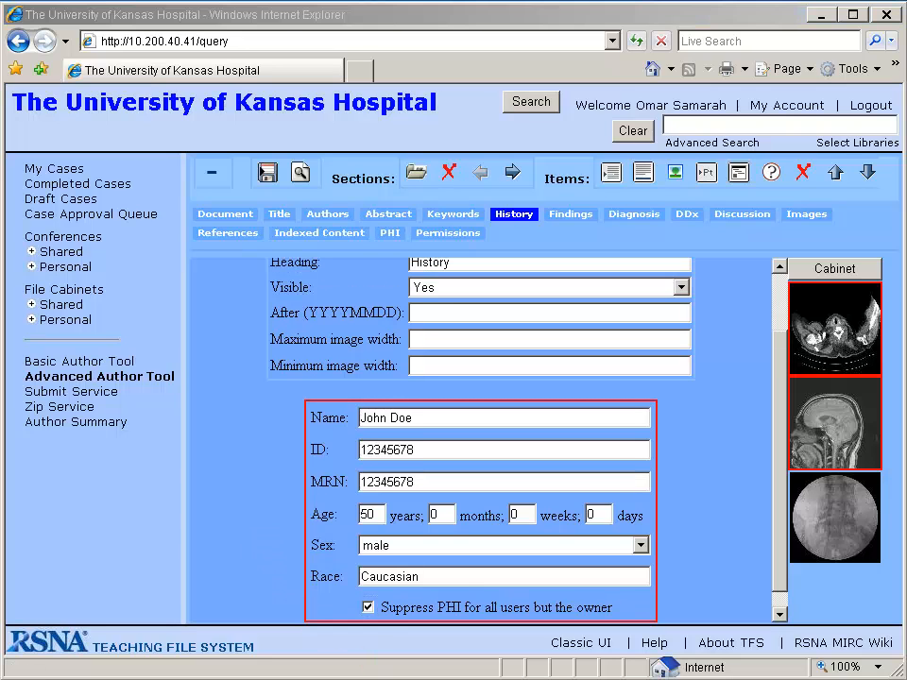
pyautogui.click(804, 171)
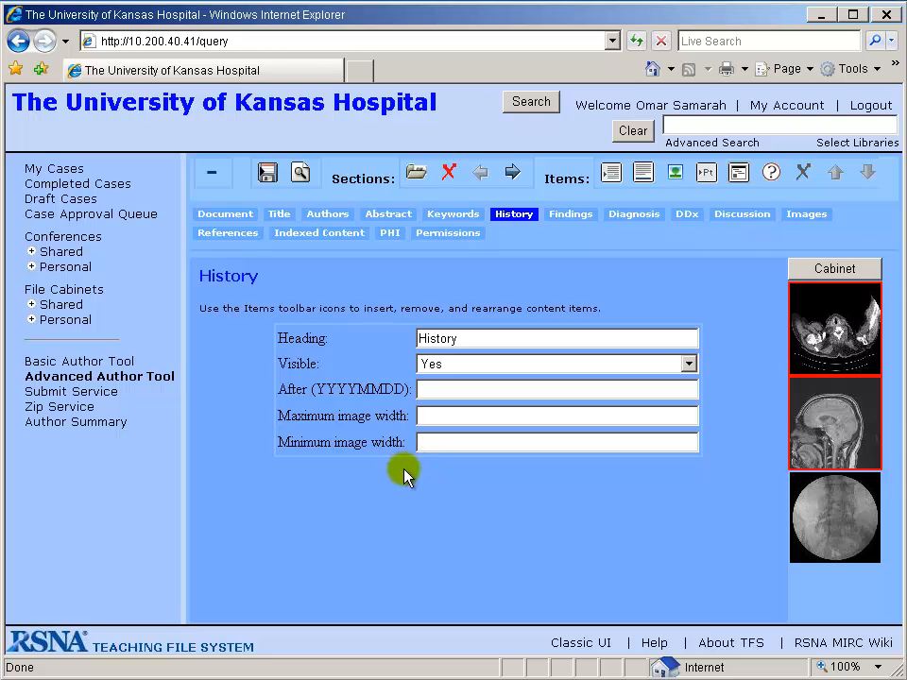
# Insert an external web page frame item, keep Enable scrolling at no, then remove the frame item
pyautogui.click(739, 173)
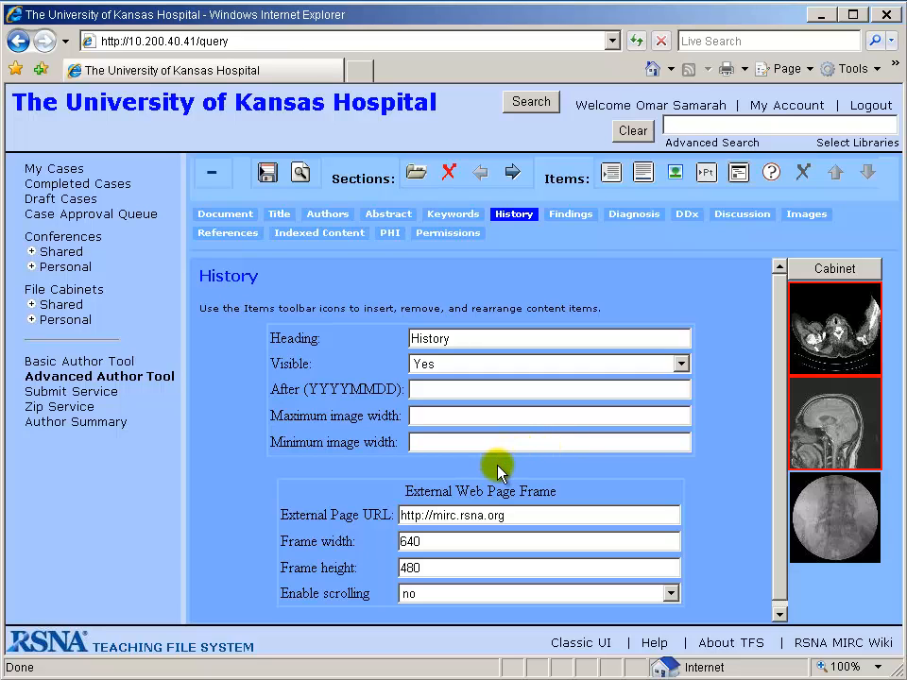
pyautogui.doubleClick(442, 541)
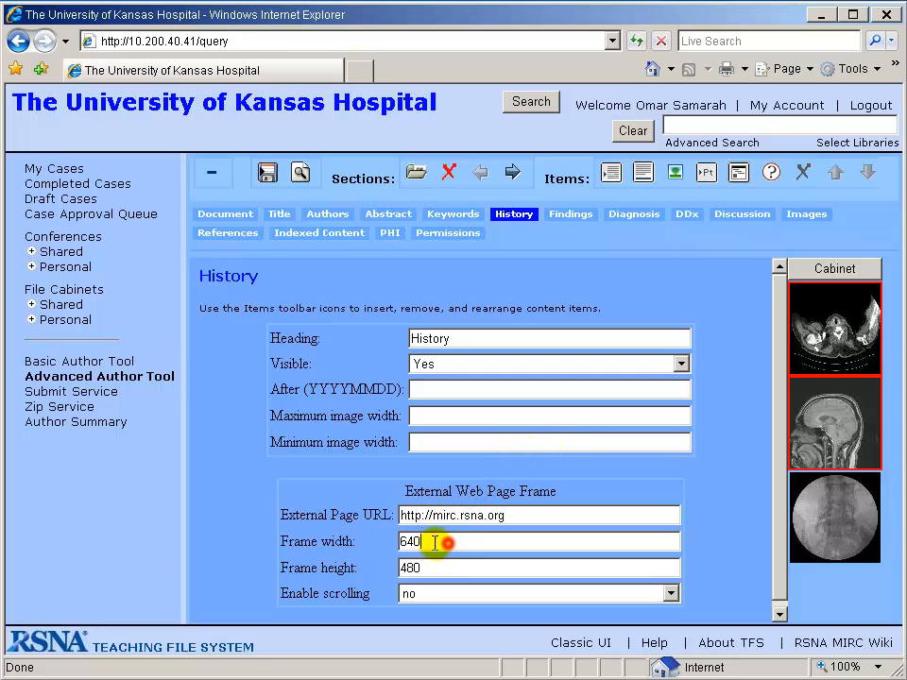
pyautogui.click(434, 594)
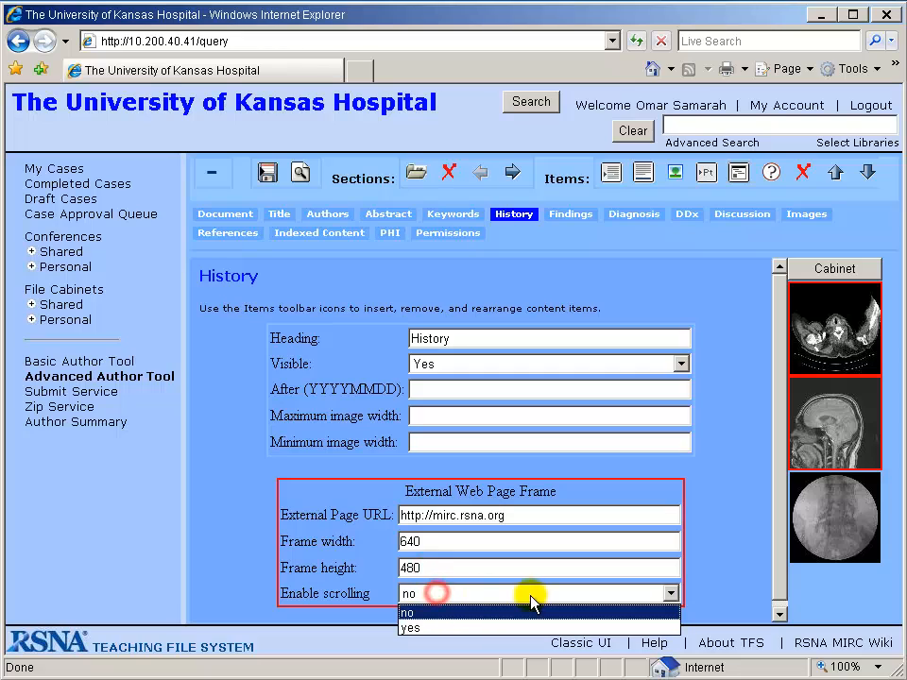
pyautogui.click(462, 599)
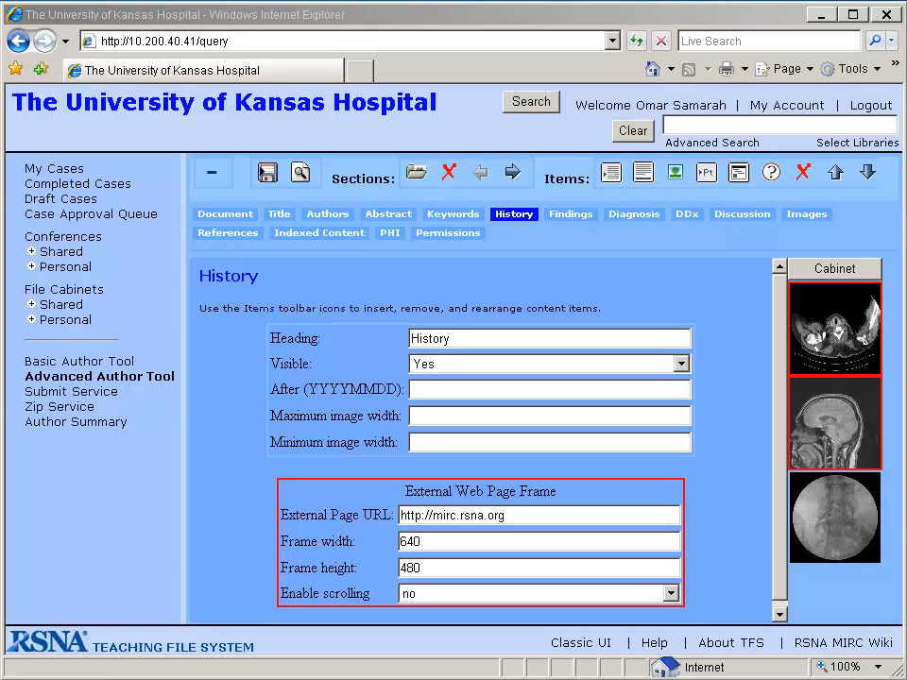
pyautogui.click(802, 173)
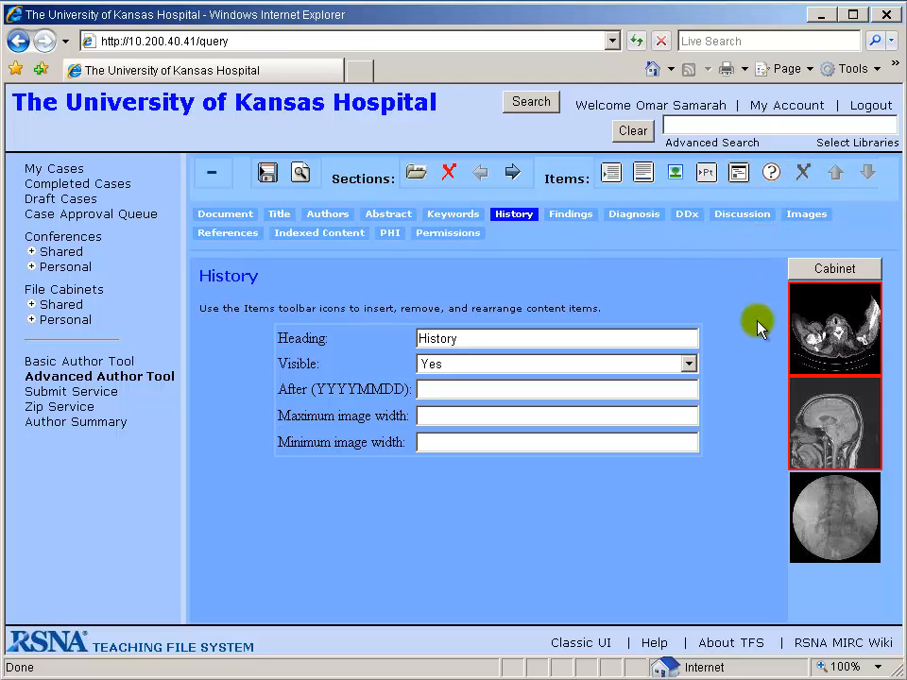
# Insert a quiz item and enter the quiz context "You have a patient with a suspected air embolism to the heart and great vessels."
pyautogui.click(772, 174)
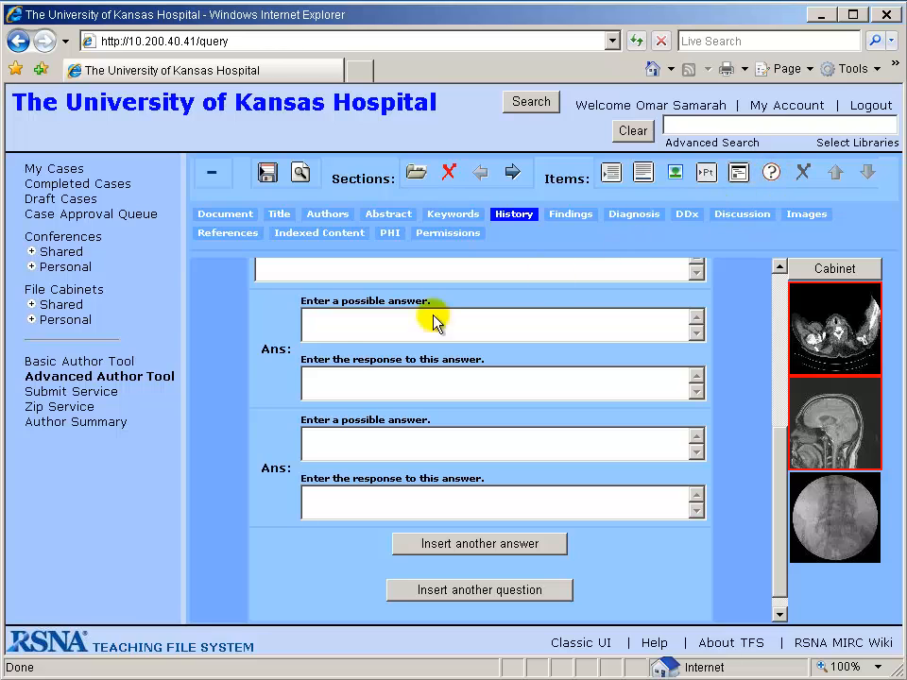
pyautogui.click(335, 273)
pyautogui.scroll(2, 353, 307)
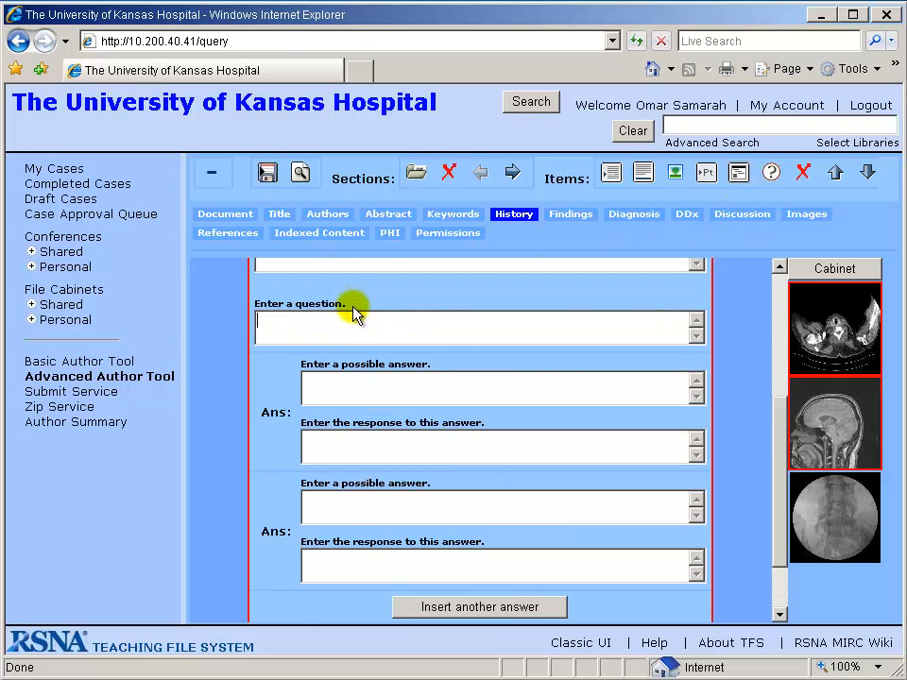
pyautogui.click(340, 314)
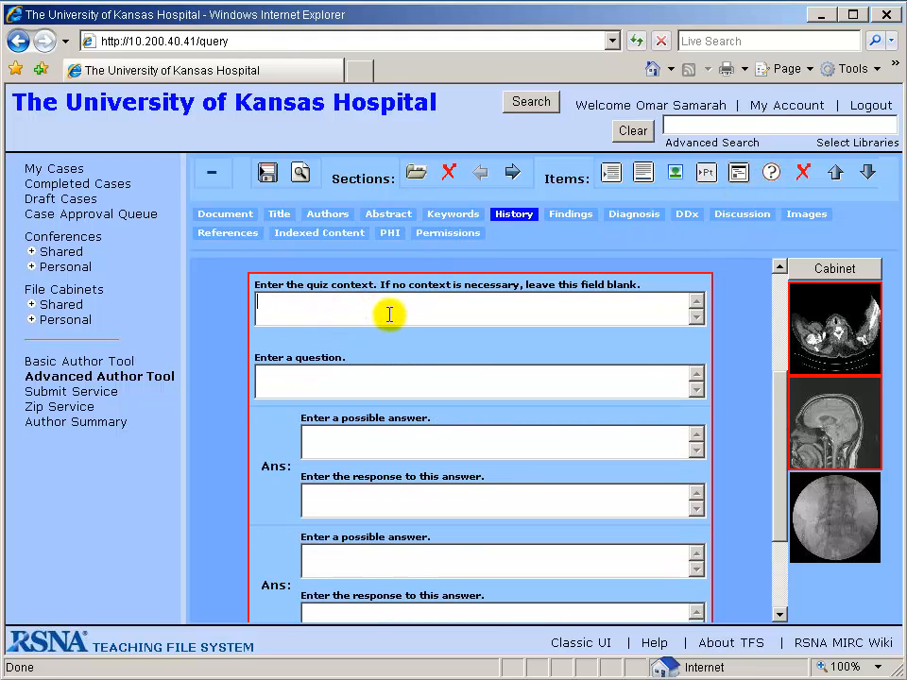
pyautogui.write('You have a patient with a')
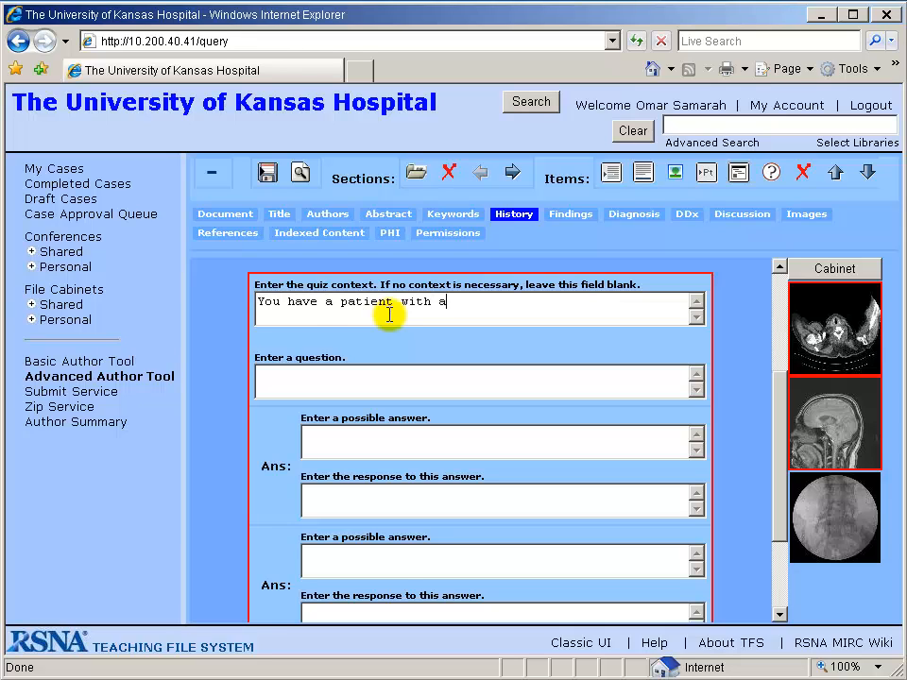
pyautogui.write(' suspected air embolism to the heart ')
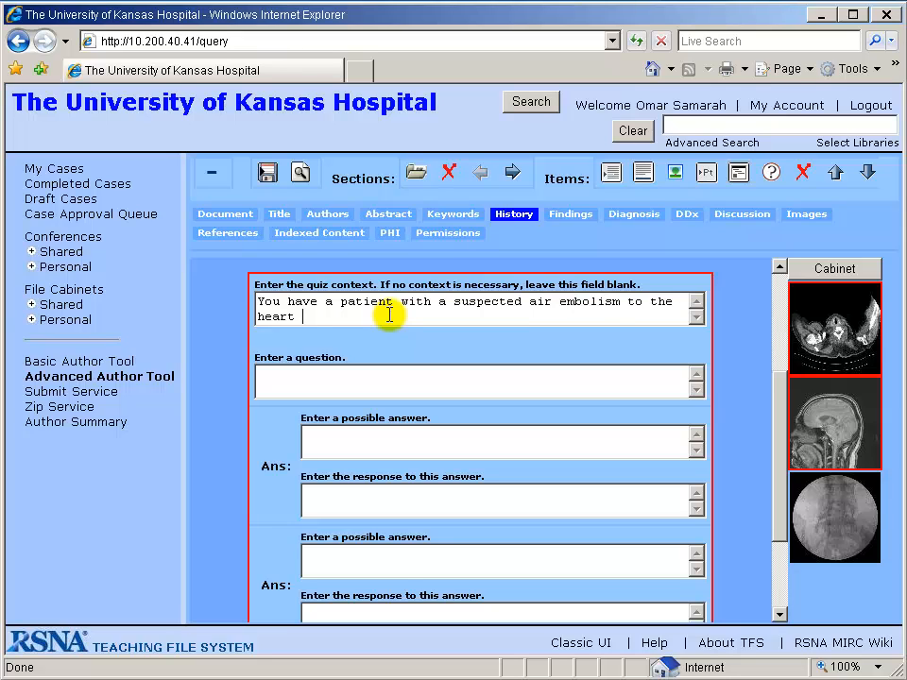
pyautogui.write('and great vessle.s')
pyautogui.press('BackSpace')
pyautogui.press('BackSpace')
pyautogui.press('BackSpace')
pyautogui.press('BackSpace')
pyautogui.write('els')
pyautogui.write('This patient sh')
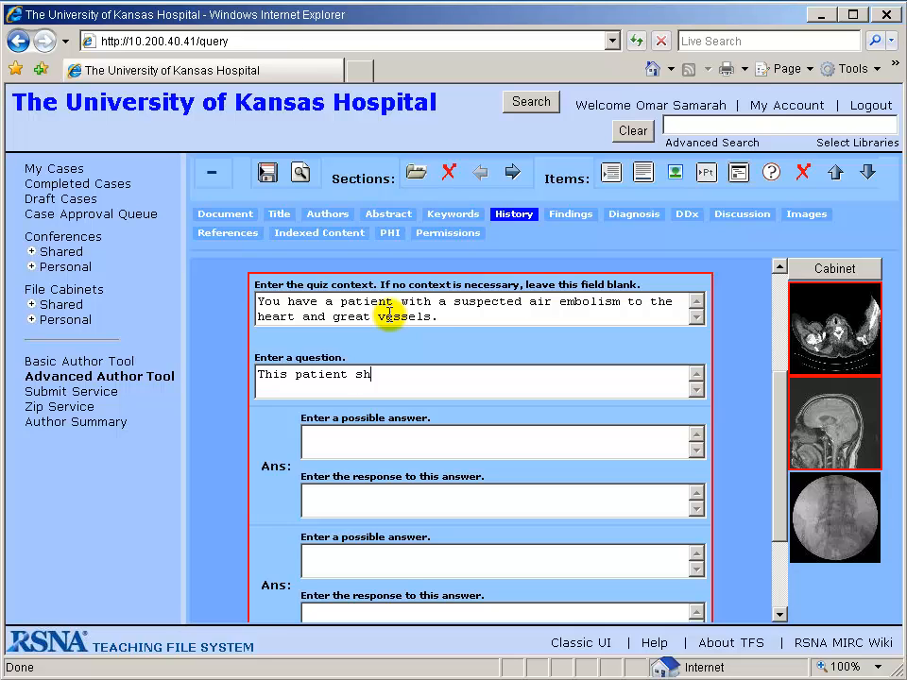
pyautogui.write('ould be placed in which position for ')
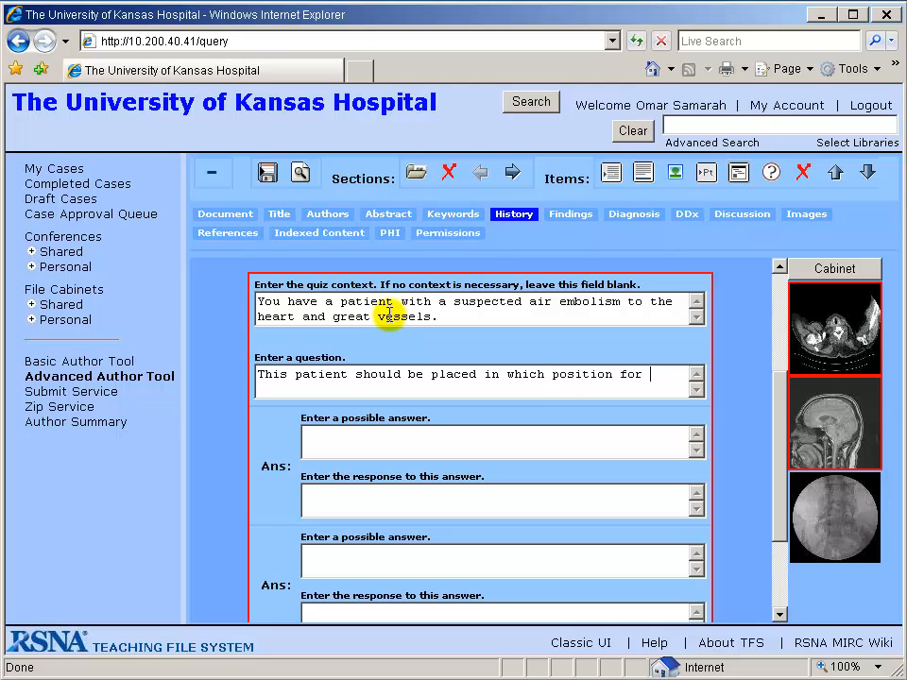
pyautogui.write('treatment')
pyautogui.write('?')
pyautogui.write('Supine')
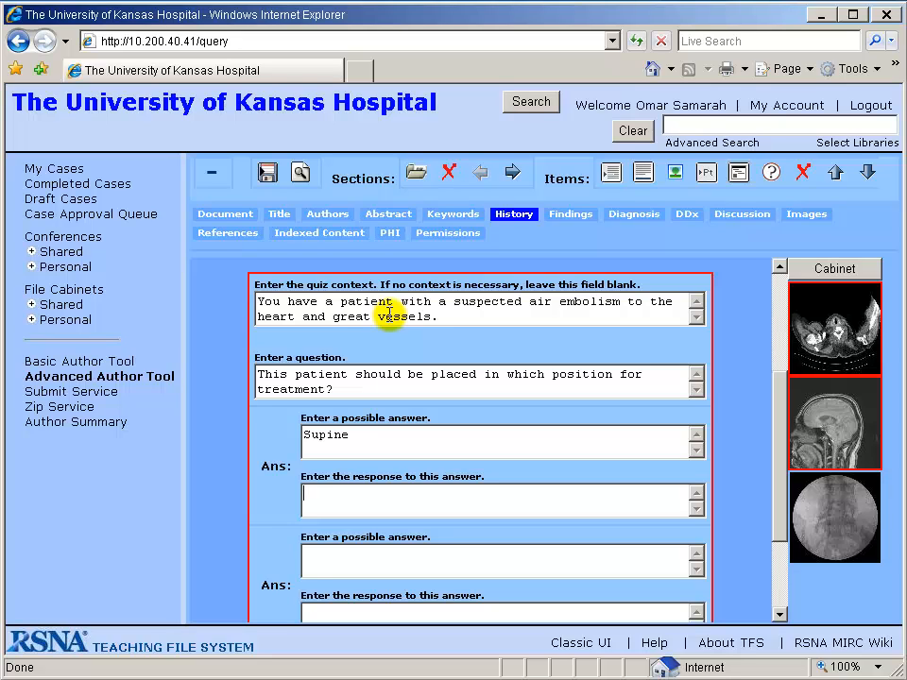
pyautogui.write('Left lateral decubitus')
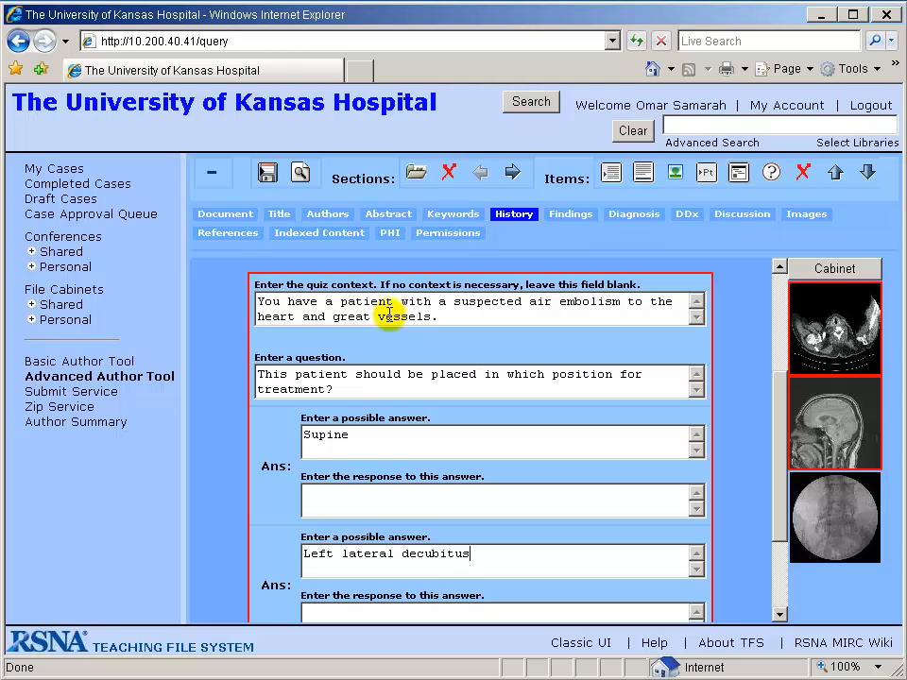
# Set the response to Supine as "Incorrect" and to Left lateral decubitus as "Correct!"
pyautogui.scroll(-1, 400, 316)
pyautogui.click(386, 431)
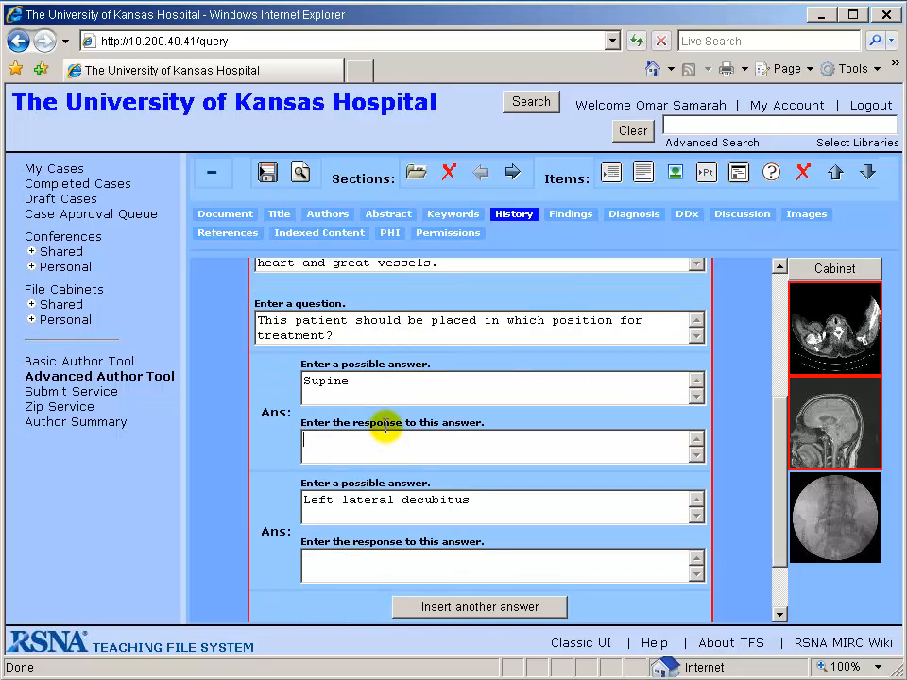
pyautogui.write('Incorrect')
pyautogui.write('Correct!')
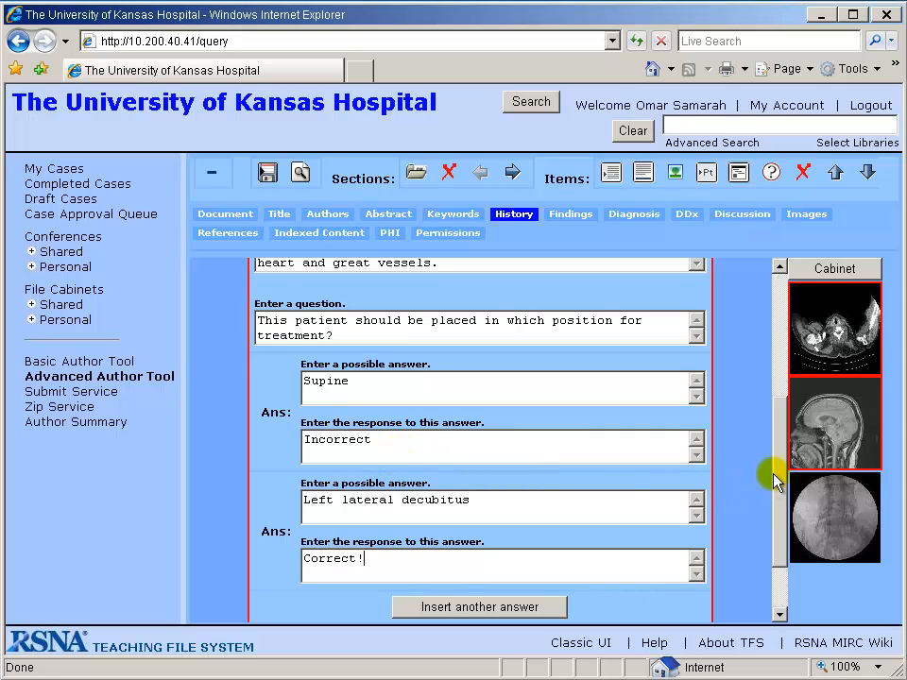
pyautogui.moveTo(775, 476); pyautogui.dragTo(770, 530)
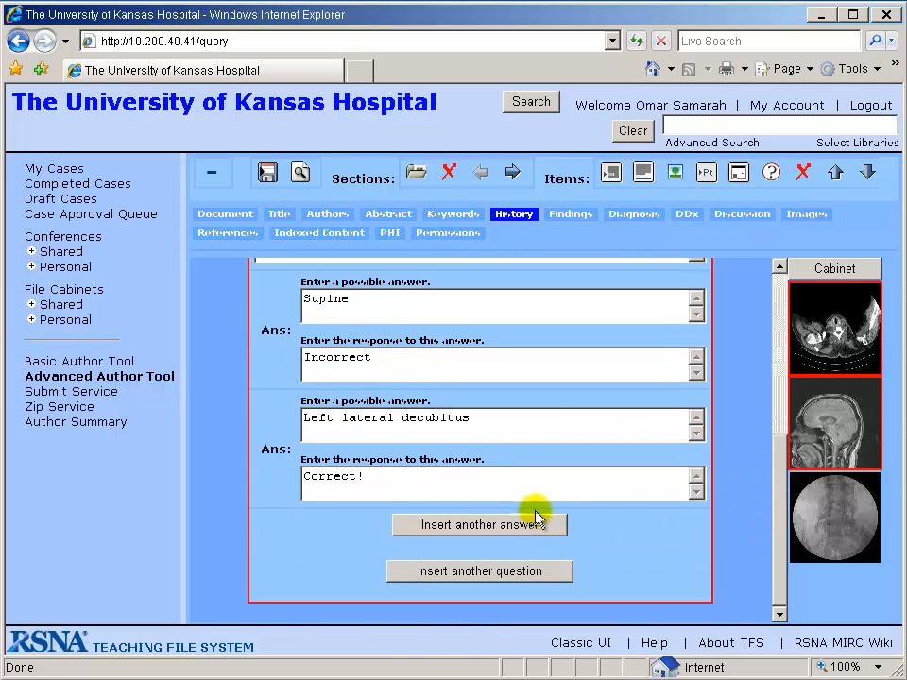